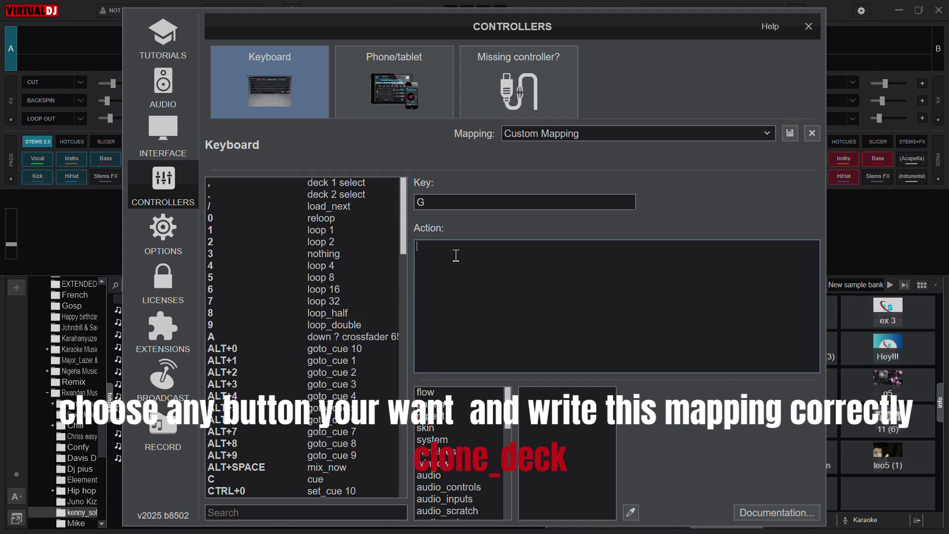
# - Assign the clone_deck action to key G in the custom keyboard mapping
pyautogui.write('cl')
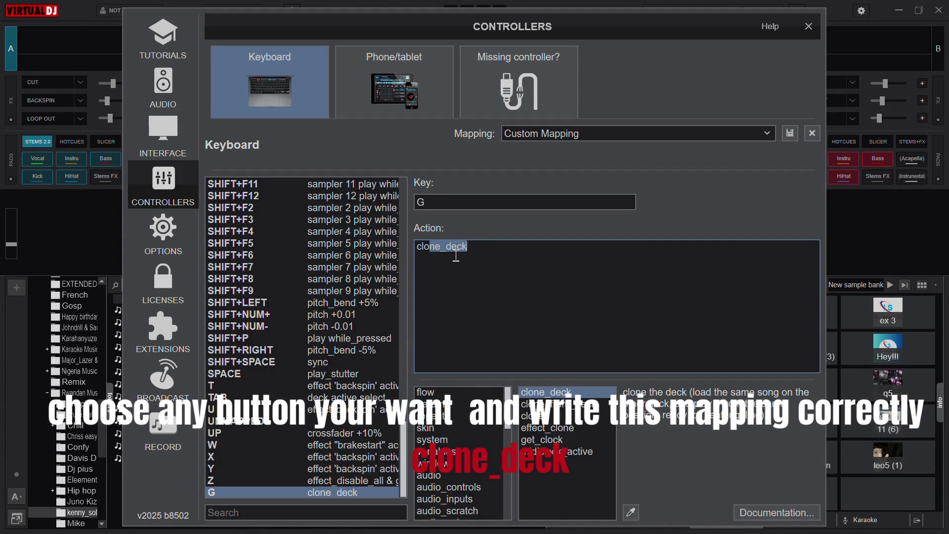
pyautogui.write('one')
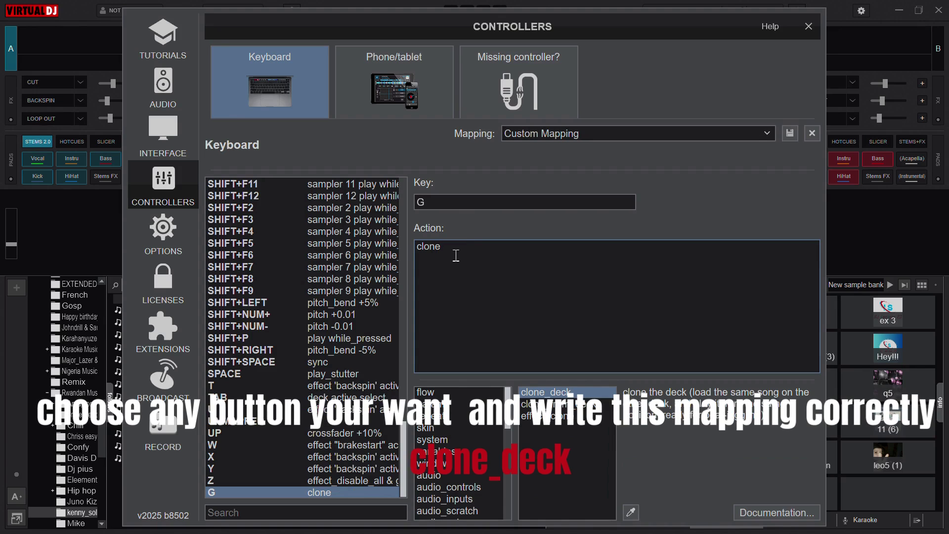
pyautogui.write('_d')
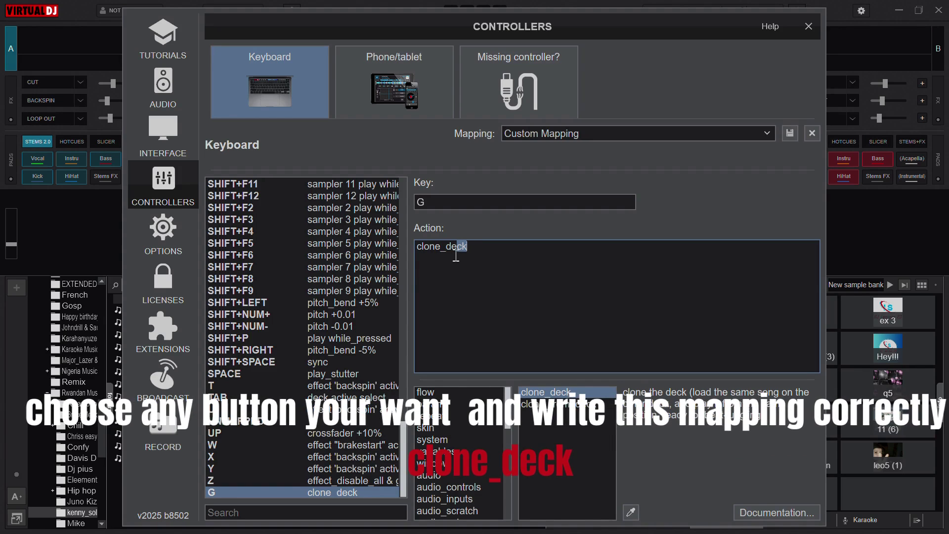
pyautogui.write('eck')
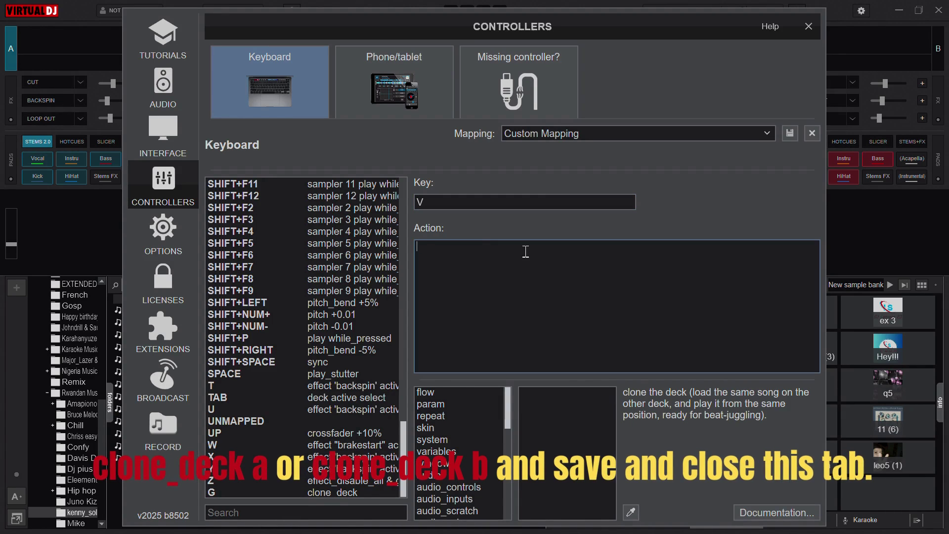
# - Map key V to clone_deck a and key B to clone_deck b
pyautogui.write('clo')
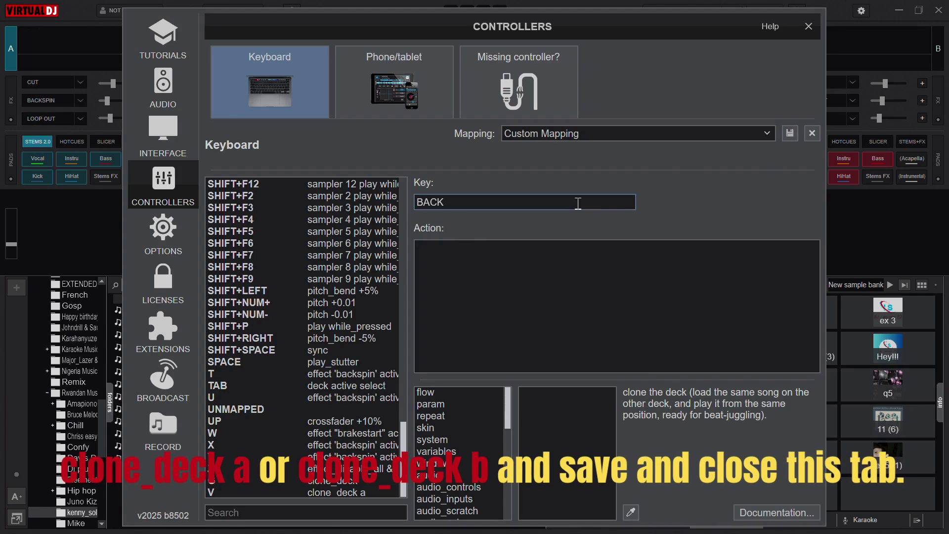
pyautogui.press('v')
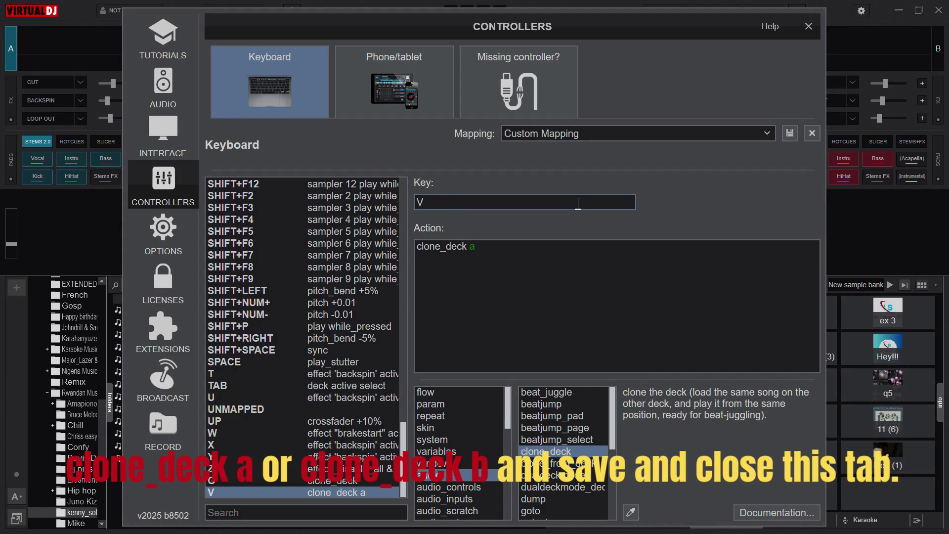
pyautogui.press('b')
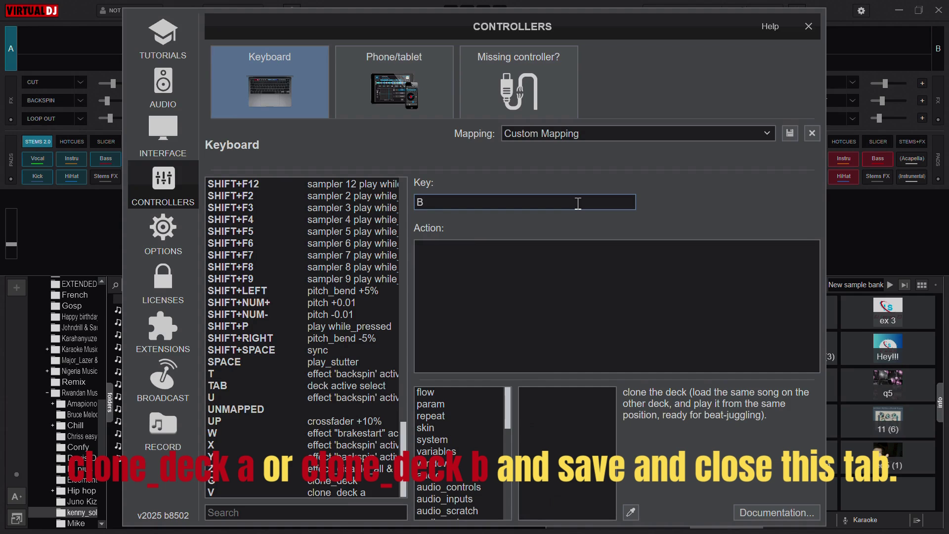
pyautogui.click(550, 252)
pyautogui.write('clo')
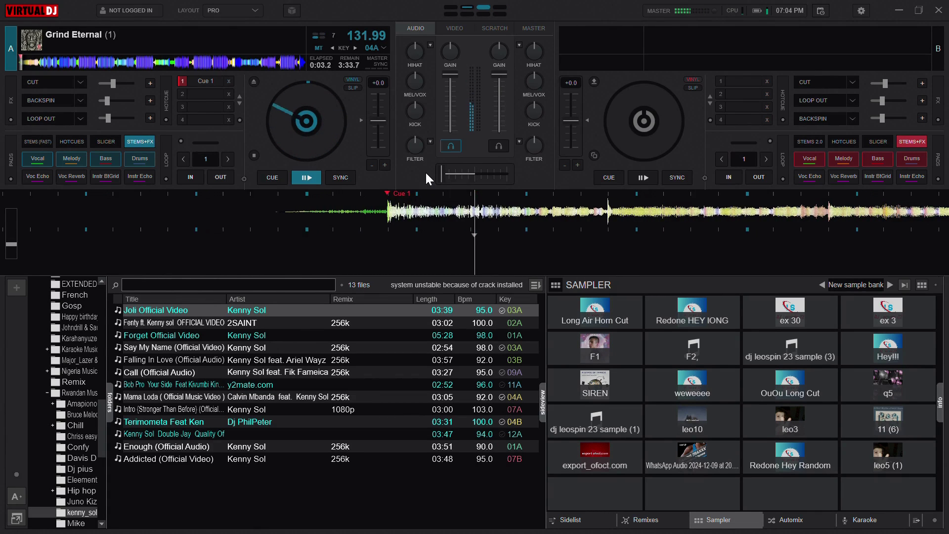
# - Play the ex 30 sample while cloning deck A's playing track onto deck B, and backspin deck A
pyautogui.press('F3')
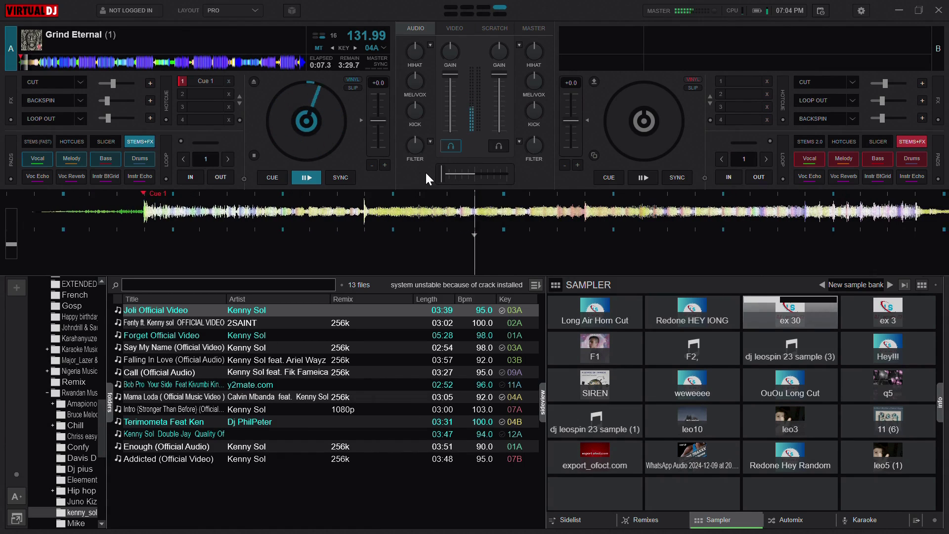
pyautogui.hotkey('ctrl', 'Right')
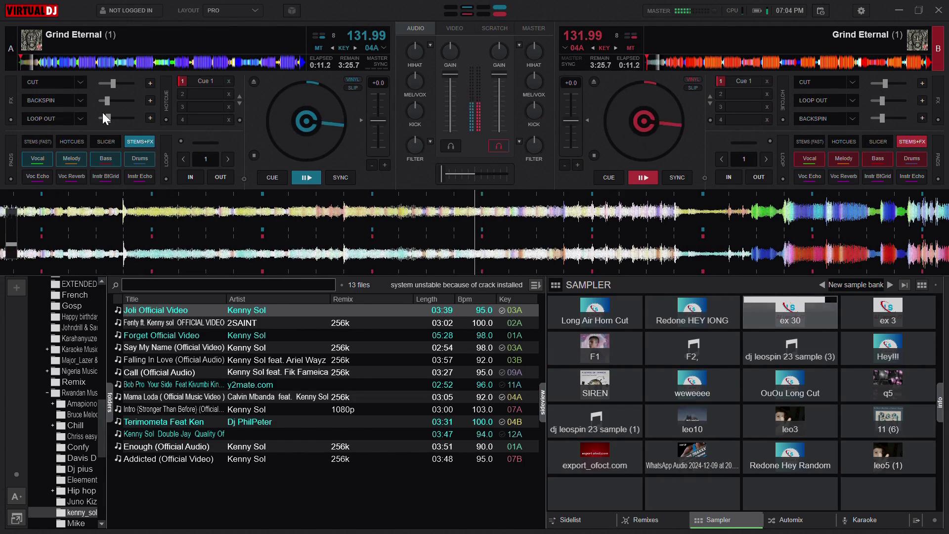
pyautogui.click(35, 97)
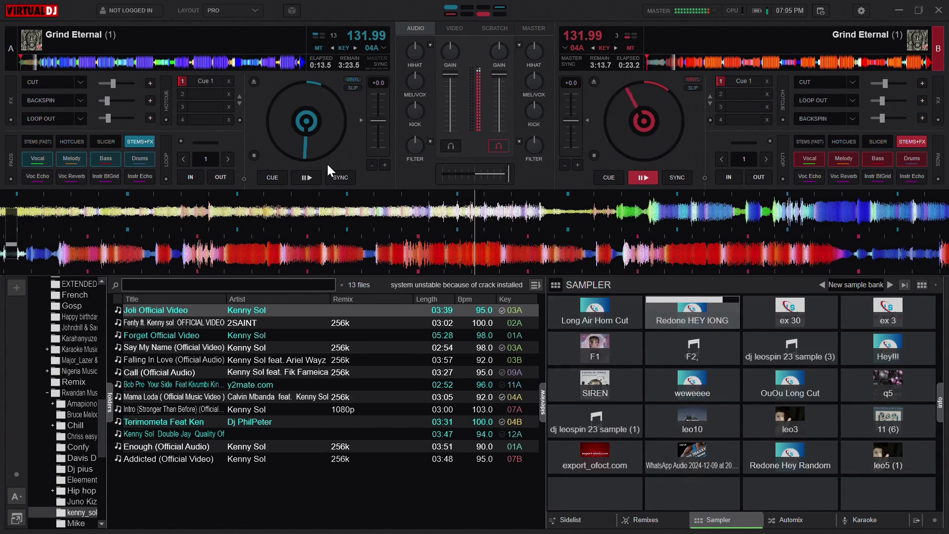
# - Unload deck A and clone deck B's track back onto it with the Cut effect enabled on deck B
pyautogui.click(254, 81)
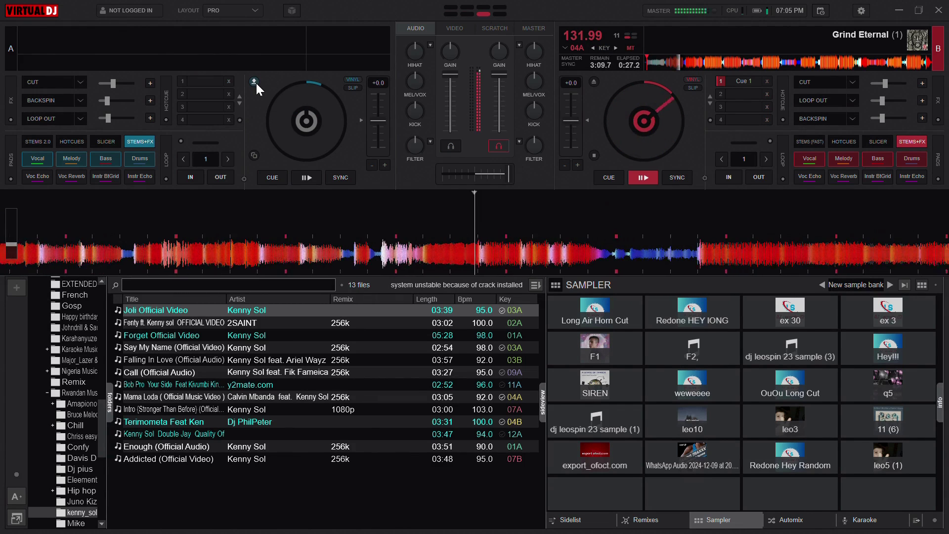
pyautogui.click(821, 82)
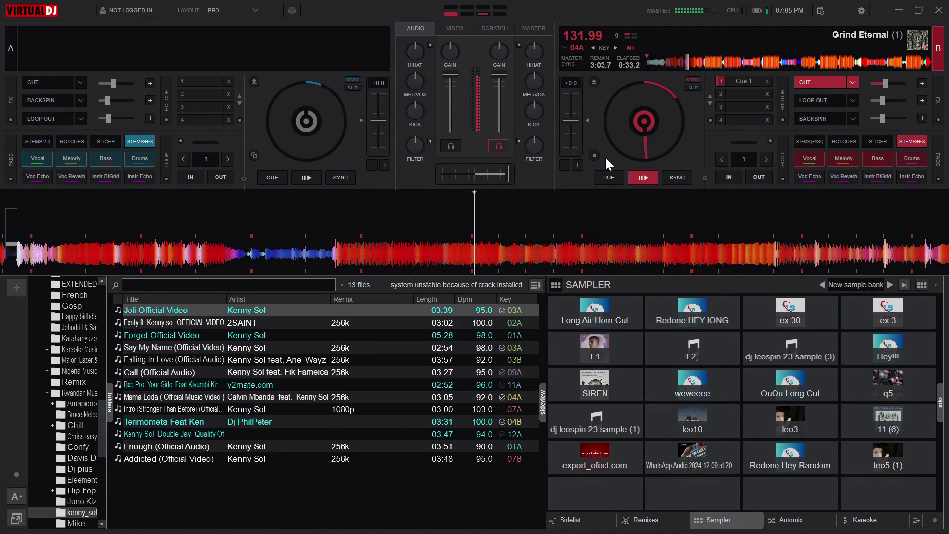
pyautogui.hotkey('shift', 'Left')
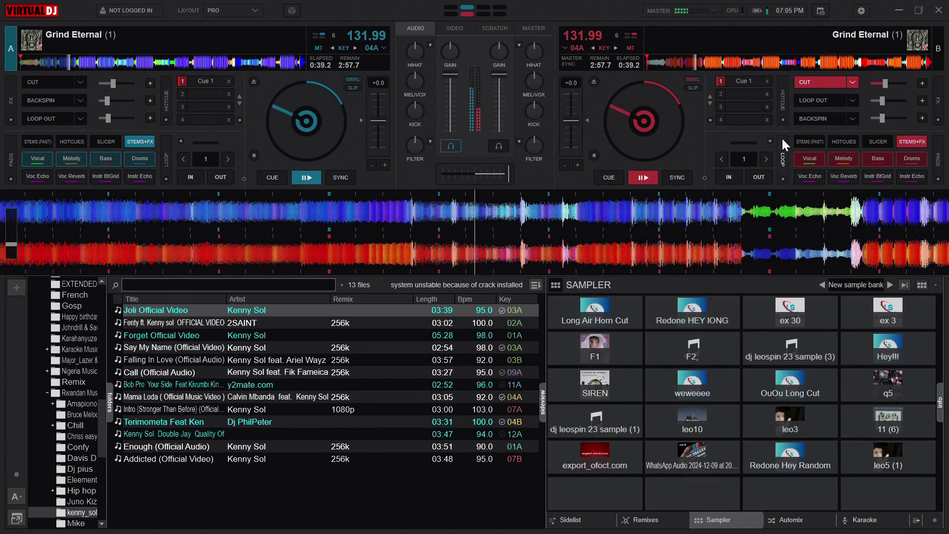
# - Play the F1 and 11 (6) samples and backspin deck B
pyautogui.press('F1')
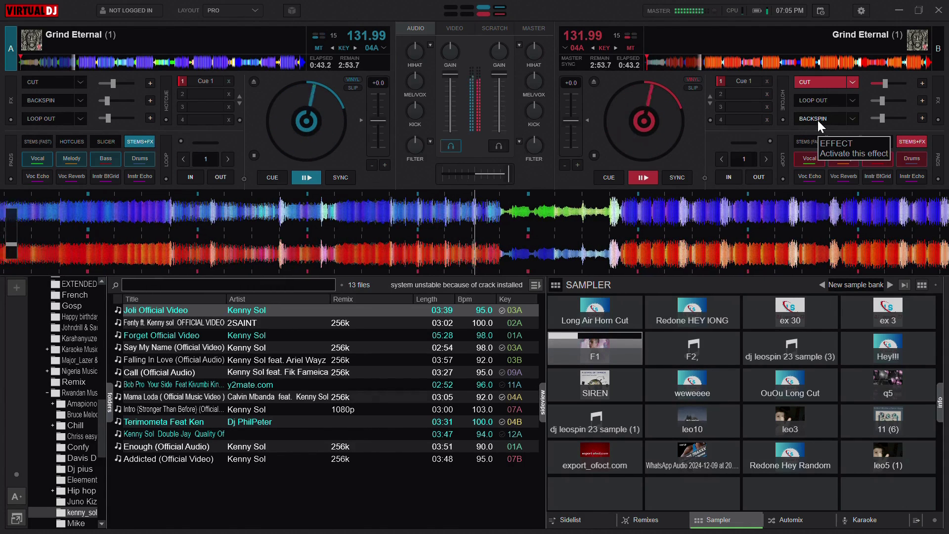
pyautogui.click(818, 120)
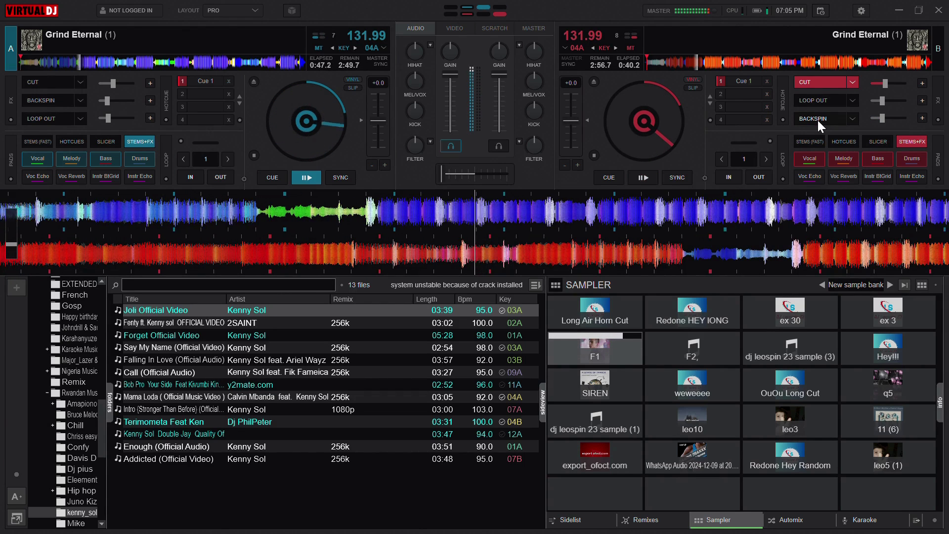
pyautogui.click(871, 430)
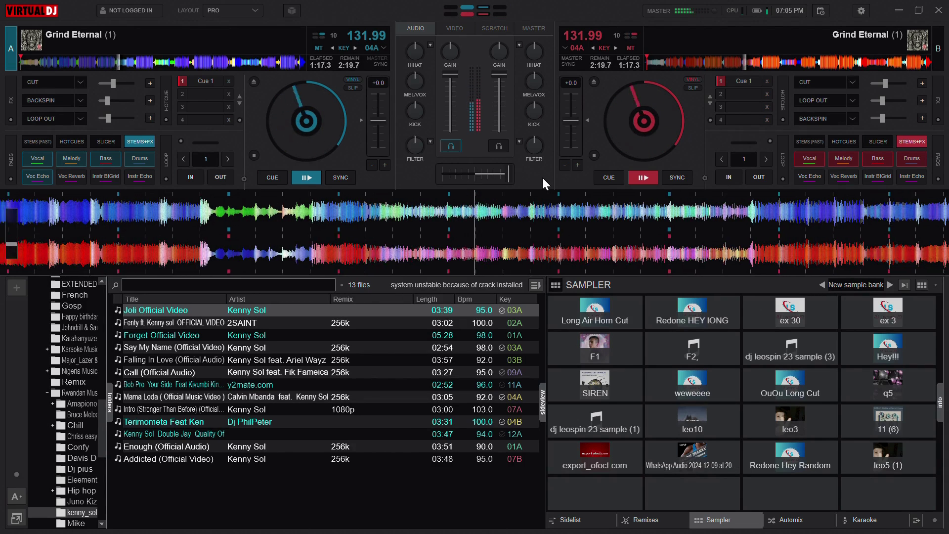
# - Unload and re-clone deck A, and apply the Cut and Backspin effects to deck B
pyautogui.click(254, 82)
pyautogui.click(254, 81)
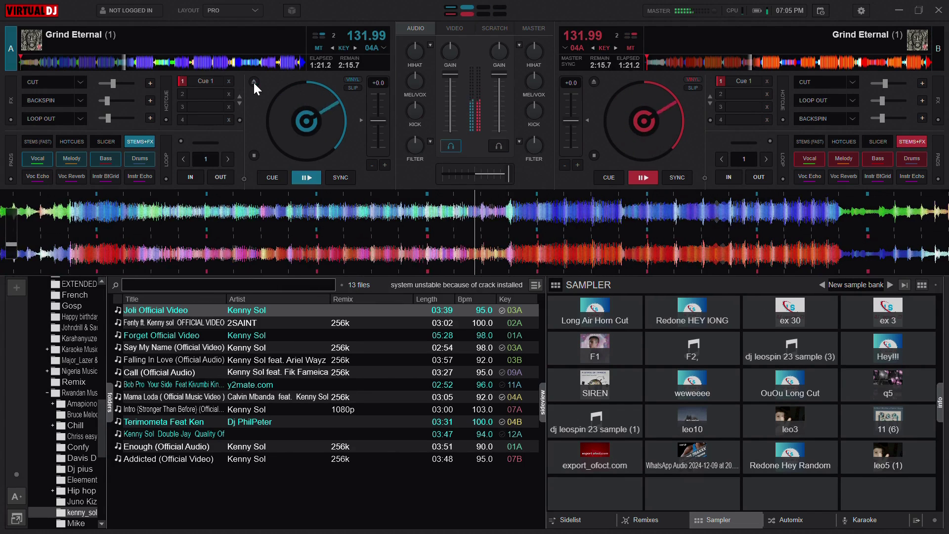
pyautogui.click(822, 82)
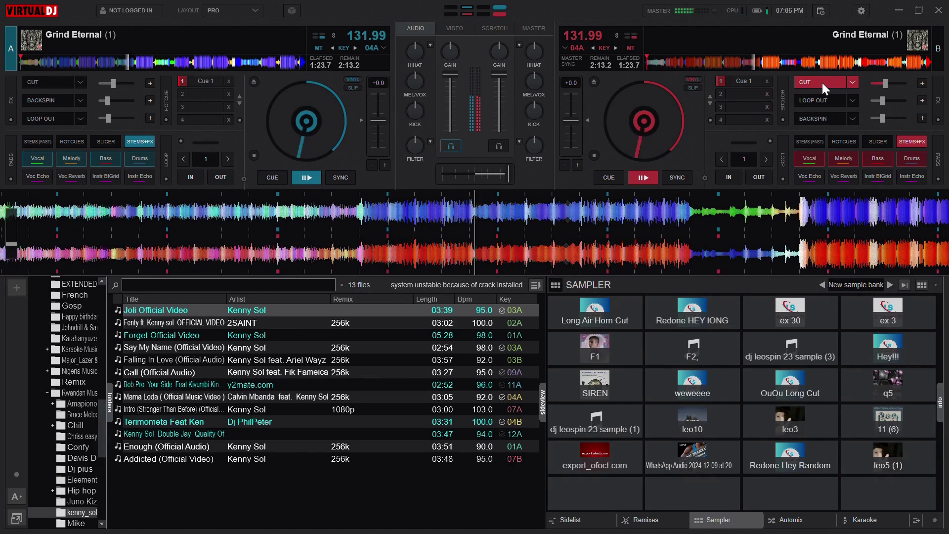
pyautogui.click(823, 118)
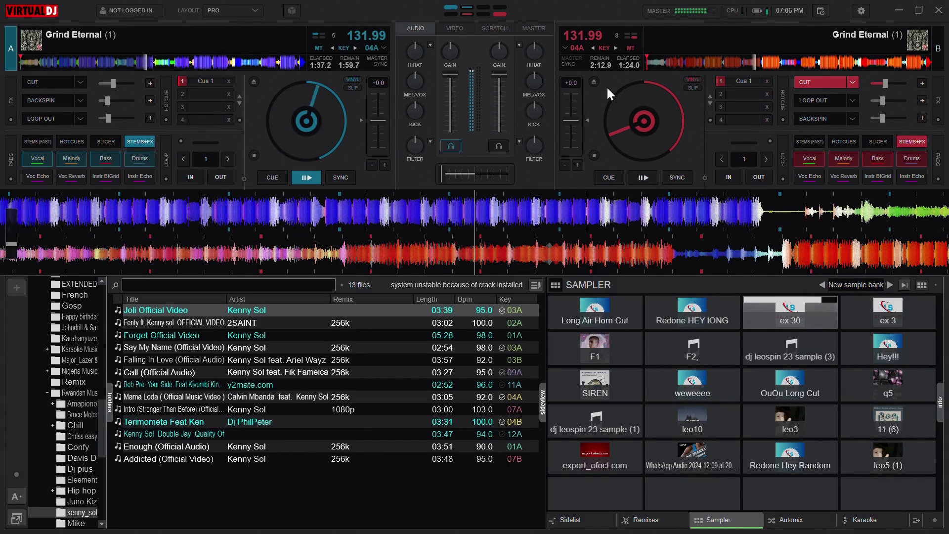
# - Unload and re-clone deck B, start its playback and shift its position along the waveform
pyautogui.doubleClick(594, 81)
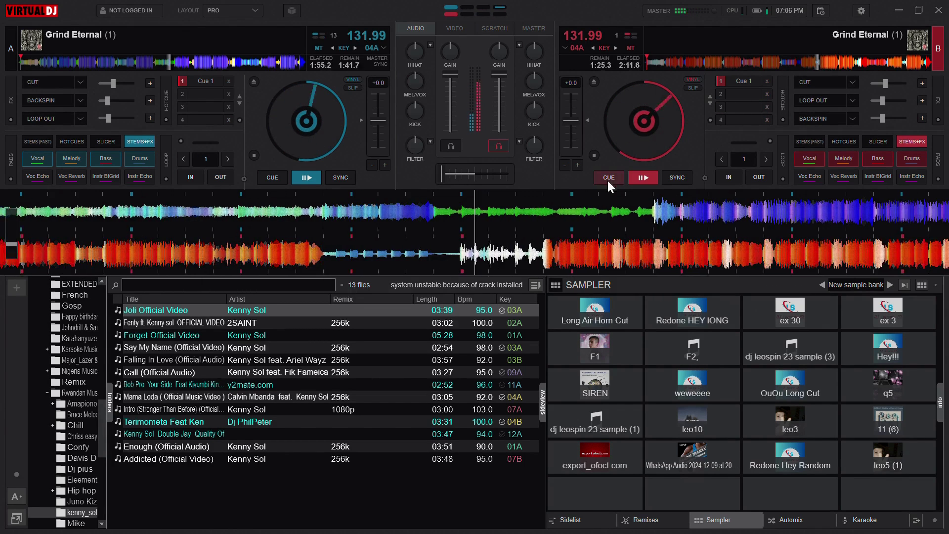
pyautogui.click(642, 177)
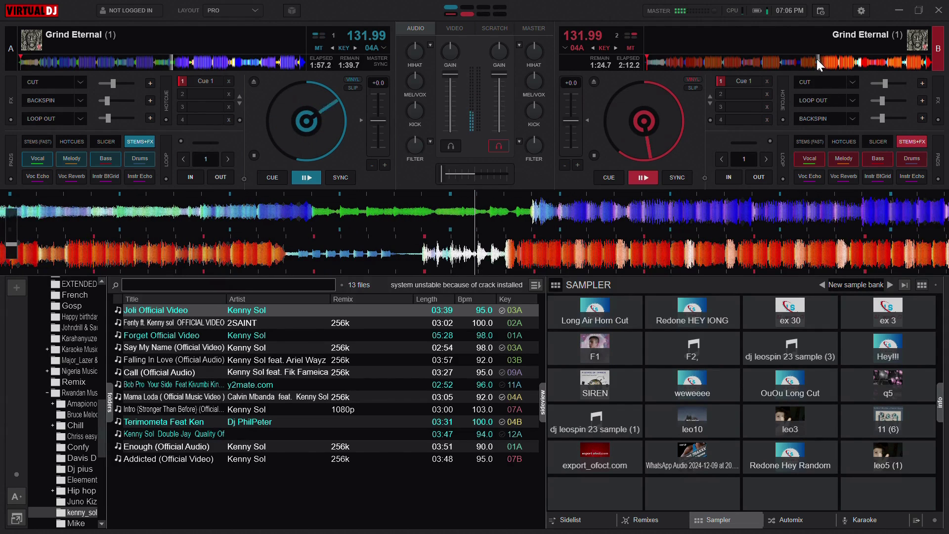
pyautogui.moveTo(593, 244); pyautogui.dragTo(627, 255)
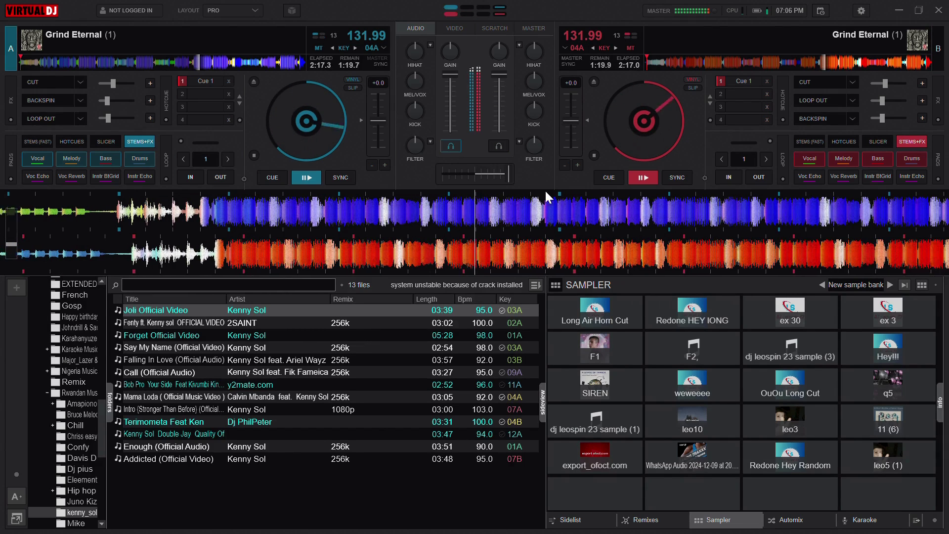
# - Unload deck A and clone deck B's playing track back onto it
pyautogui.click(451, 146)
pyautogui.click(254, 81)
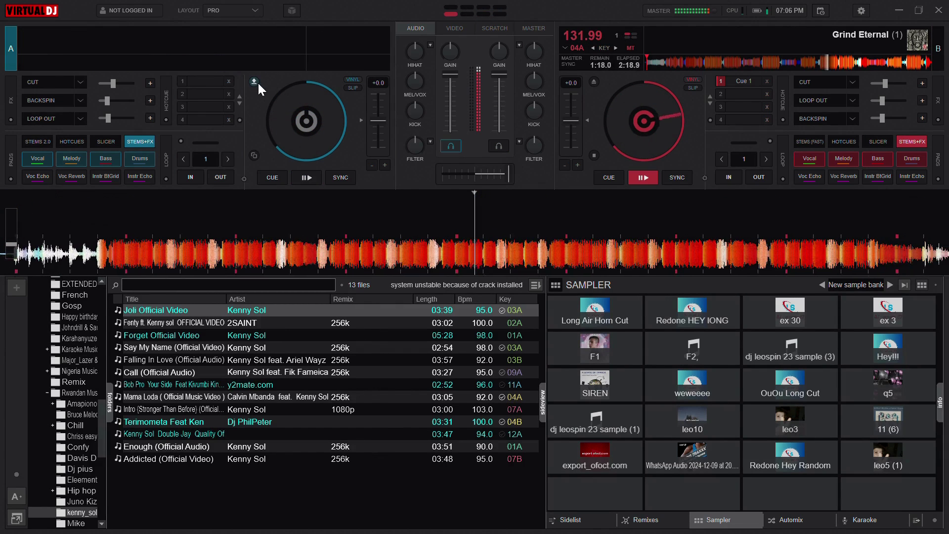
pyautogui.click(498, 146)
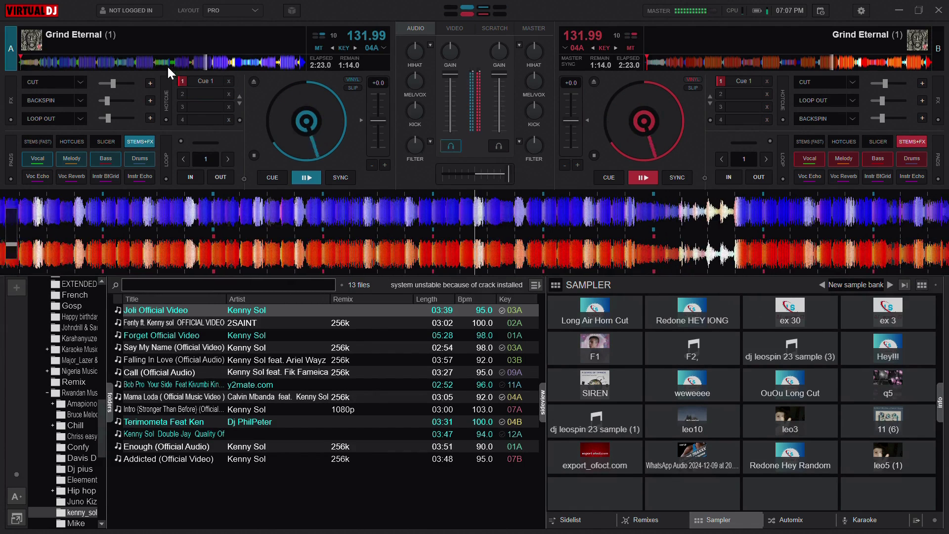
# - Jump deck A's playback to several points in the track and fine-tune its position to about 3:16.8
pyautogui.click(234, 64)
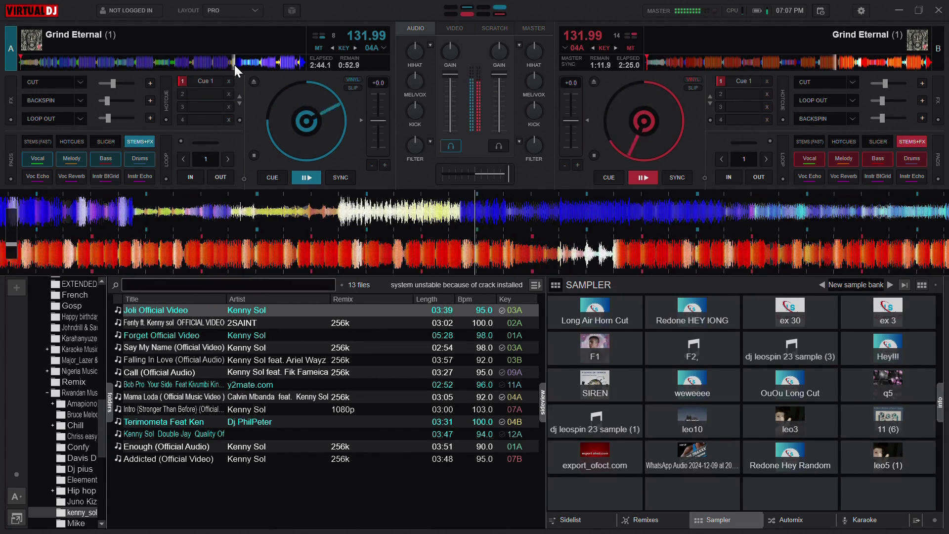
pyautogui.click(241, 64)
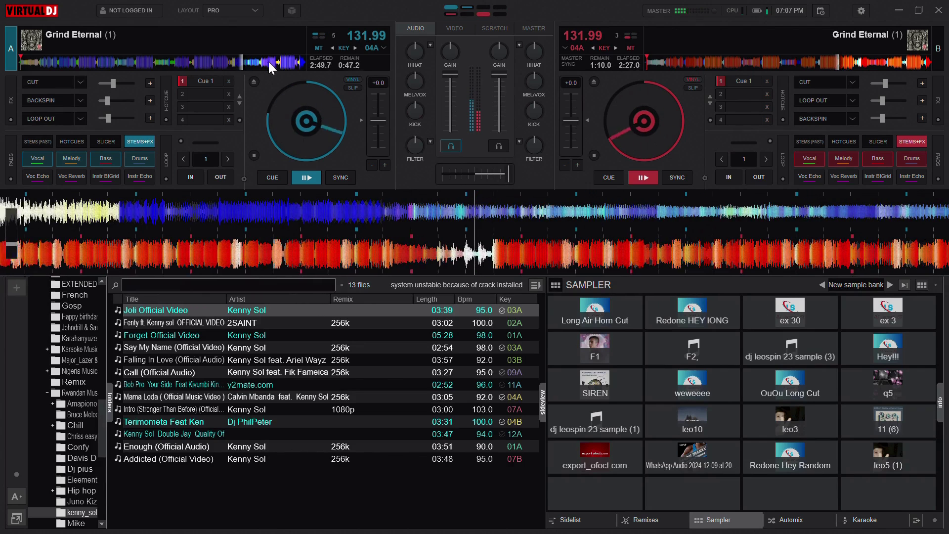
pyautogui.click(260, 64)
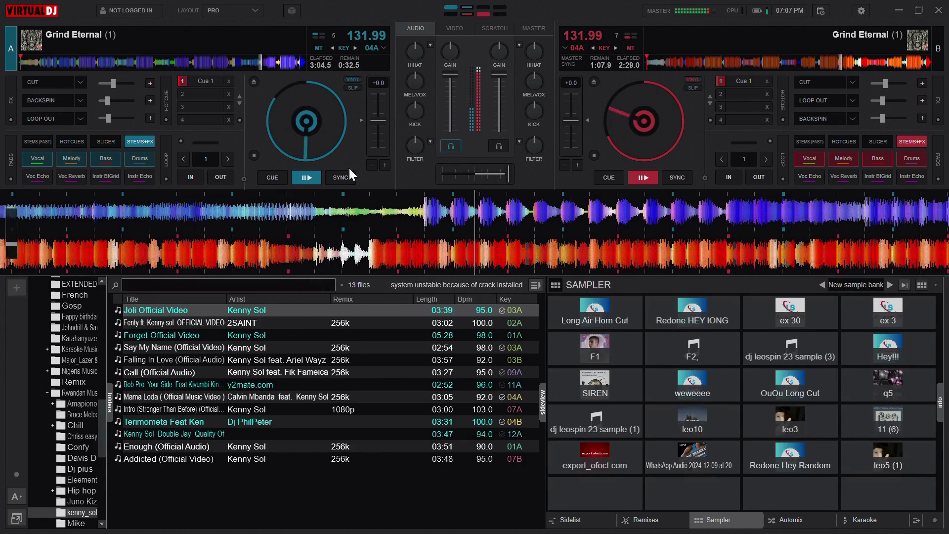
pyautogui.click(281, 177)
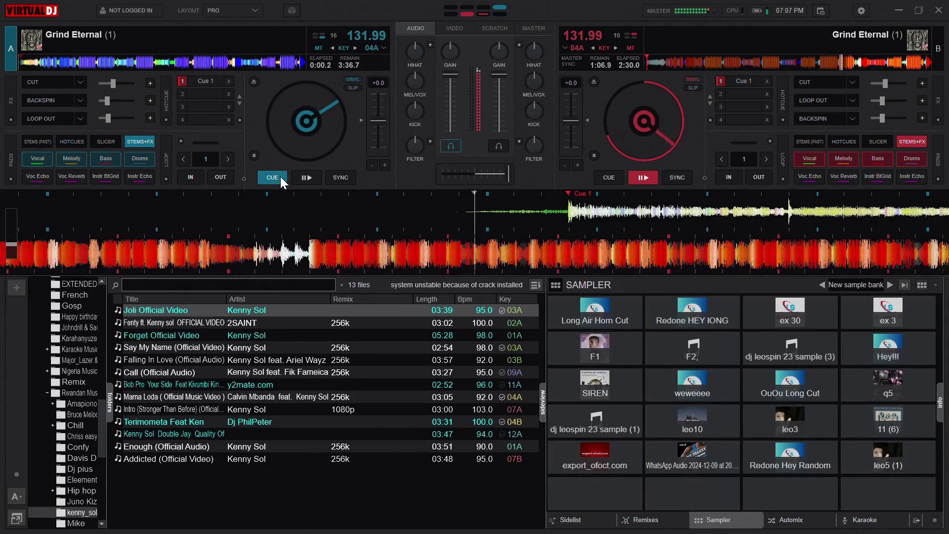
pyautogui.click(278, 64)
pyautogui.moveTo(534, 208); pyautogui.dragTo(619, 204)
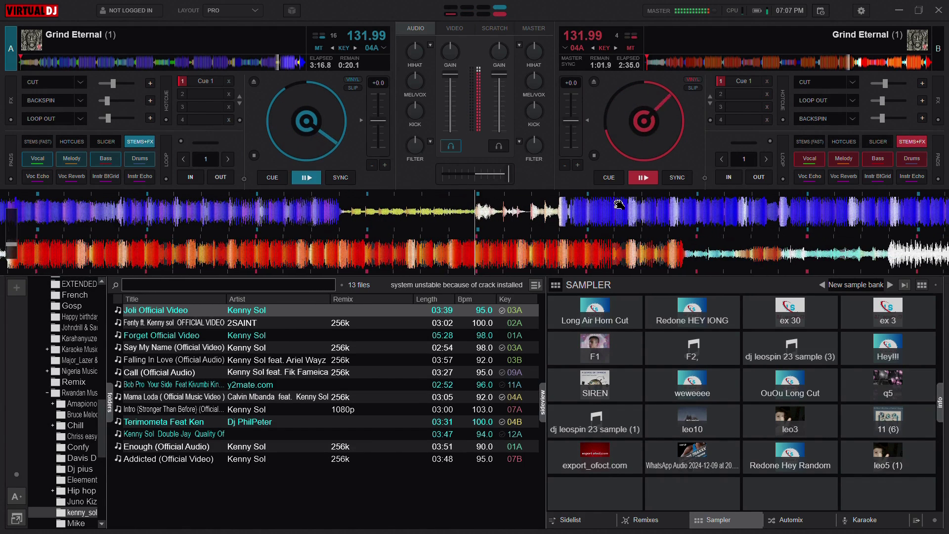
# - Play the F2, F1, 11 (6) and Redone HEY IONG samples and start deck A's playback in time with deck B
pyautogui.press('F2')
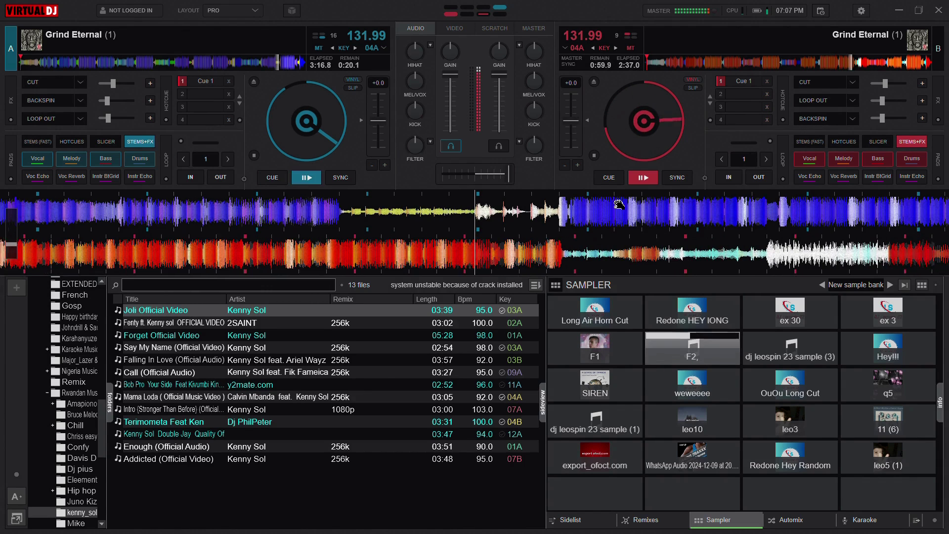
pyautogui.press('F1')
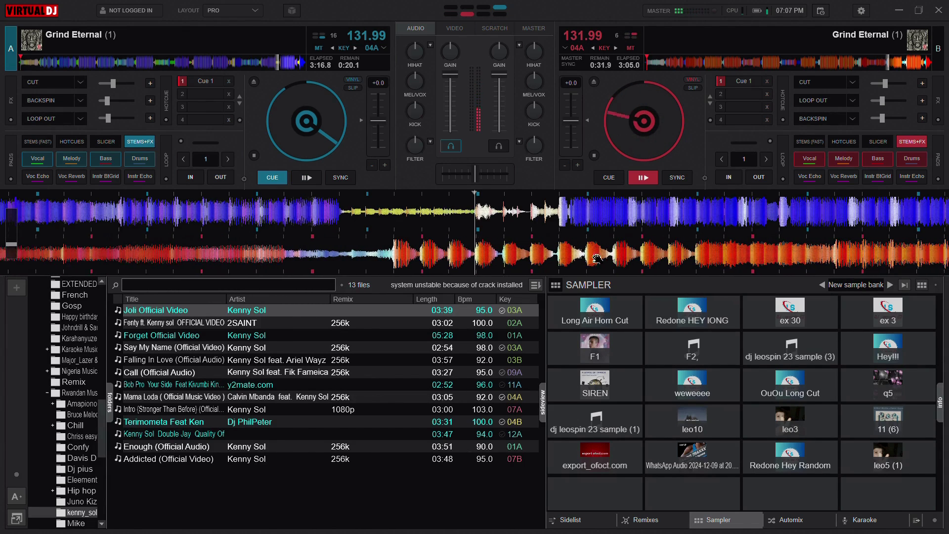
pyautogui.click(870, 410)
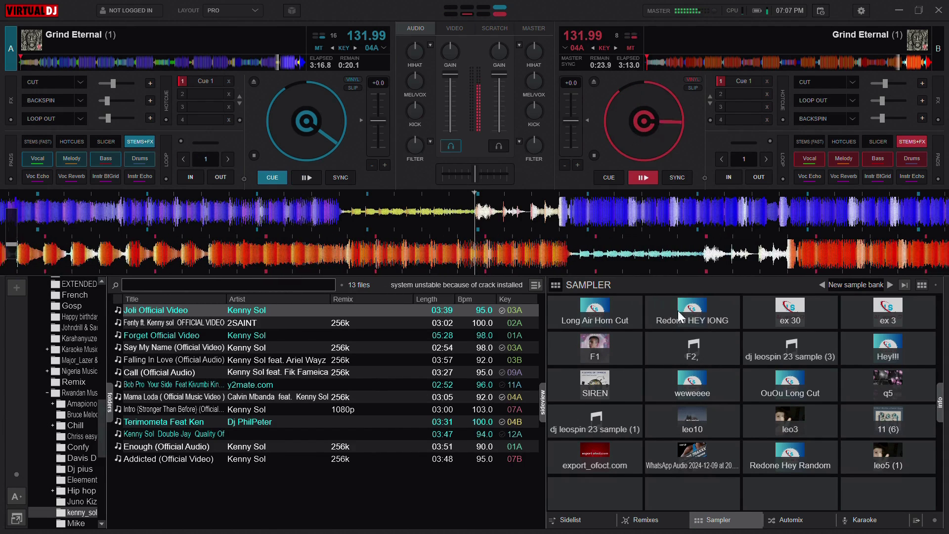
pyautogui.click(691, 319)
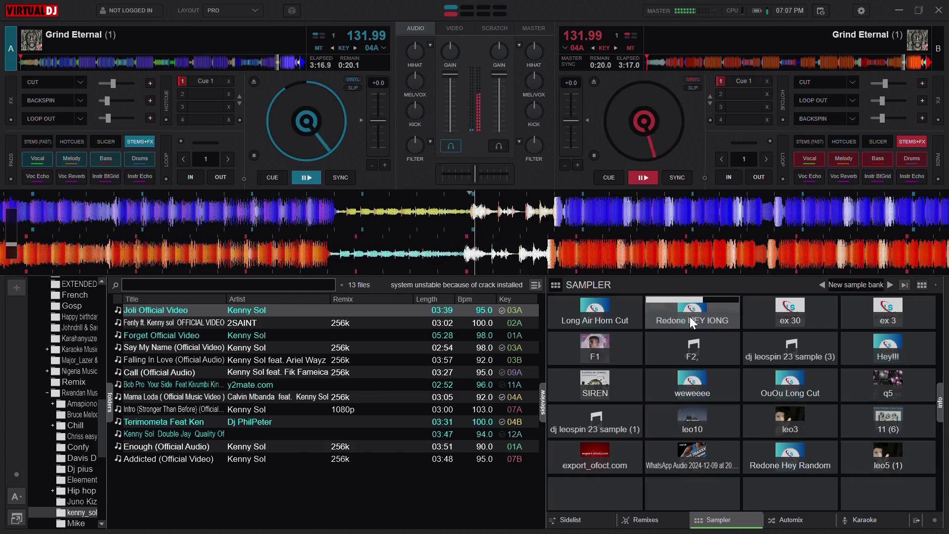
pyautogui.press('space')
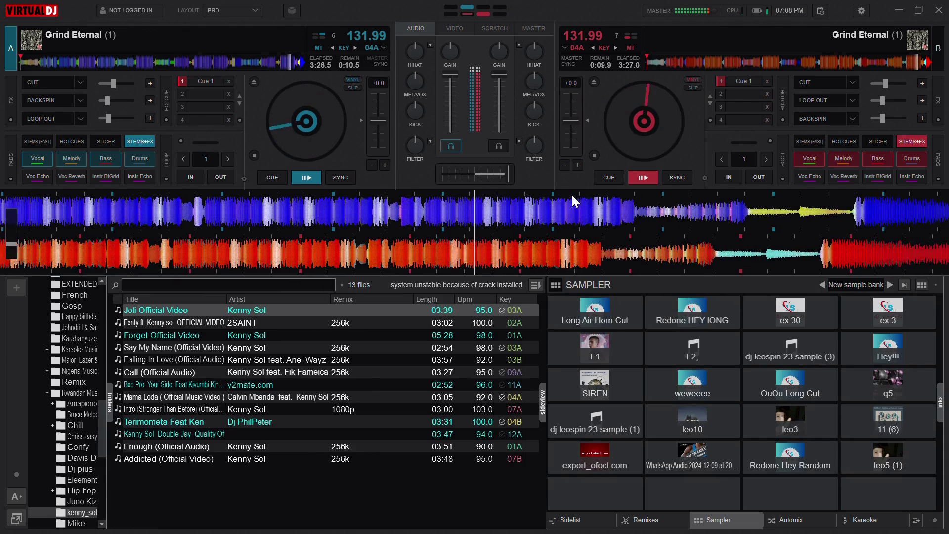
# - Unload and re-clone deck A near the track's end, and backspin deck B
pyautogui.click(253, 80)
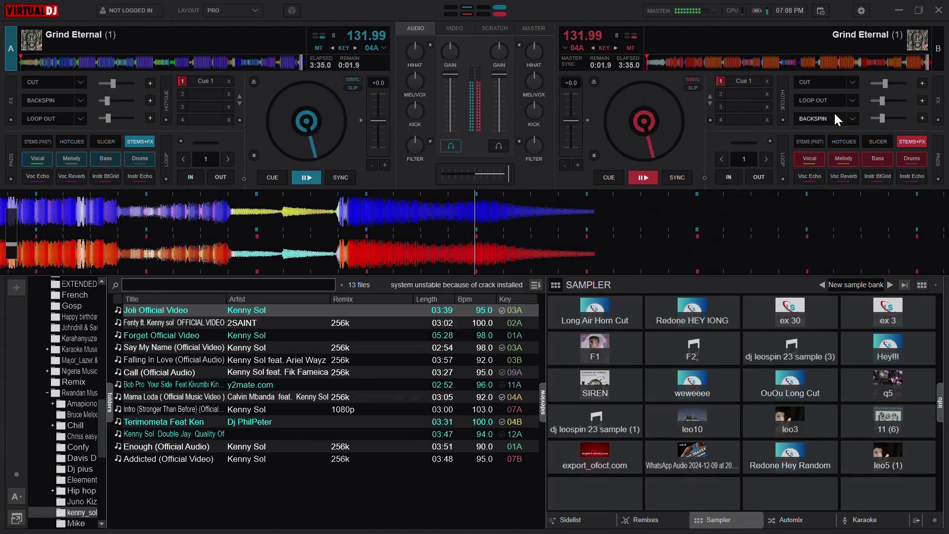
pyautogui.click(820, 120)
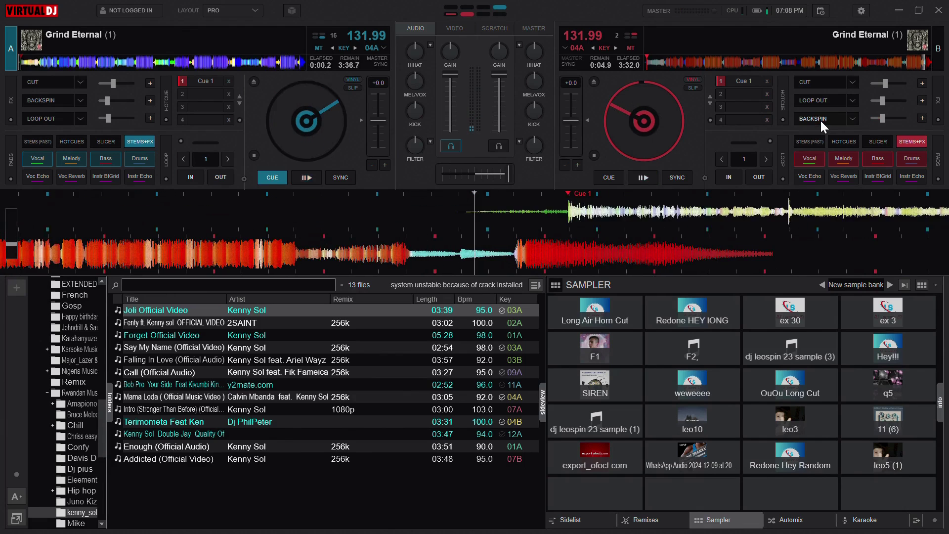